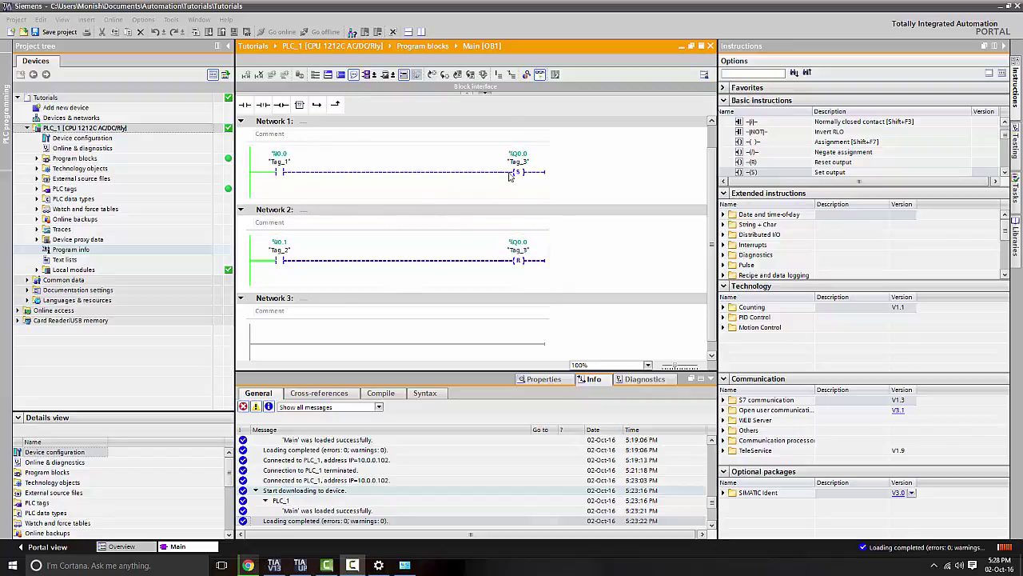
# Open PLC_1's Device configuration to show the CPU 1212C AC/DC/Rly in its rack
pyautogui.doubleClick(128, 138)
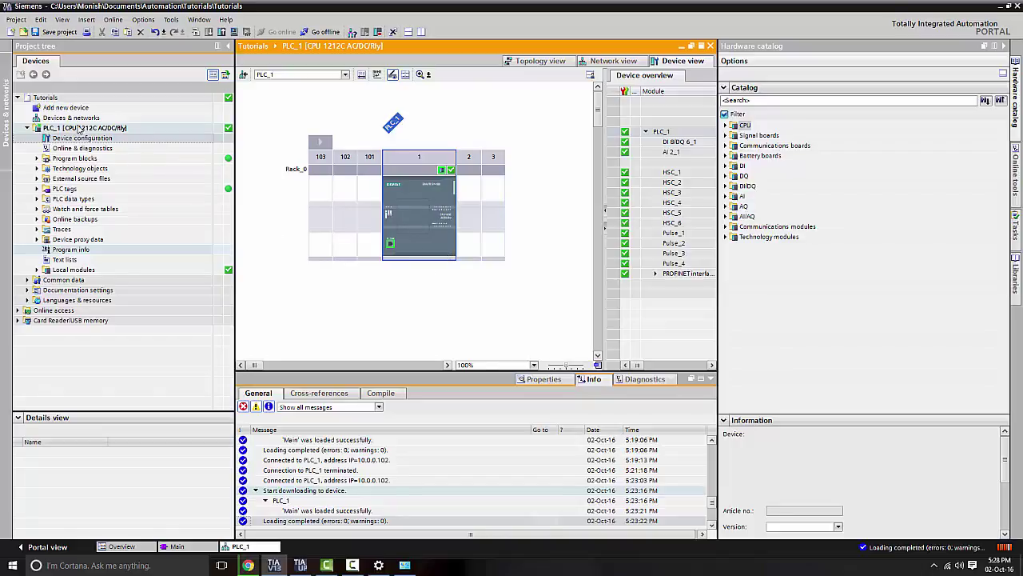
# Open Main [OB1] from Program blocks and take the project offline
pyautogui.doubleClick(79, 159)
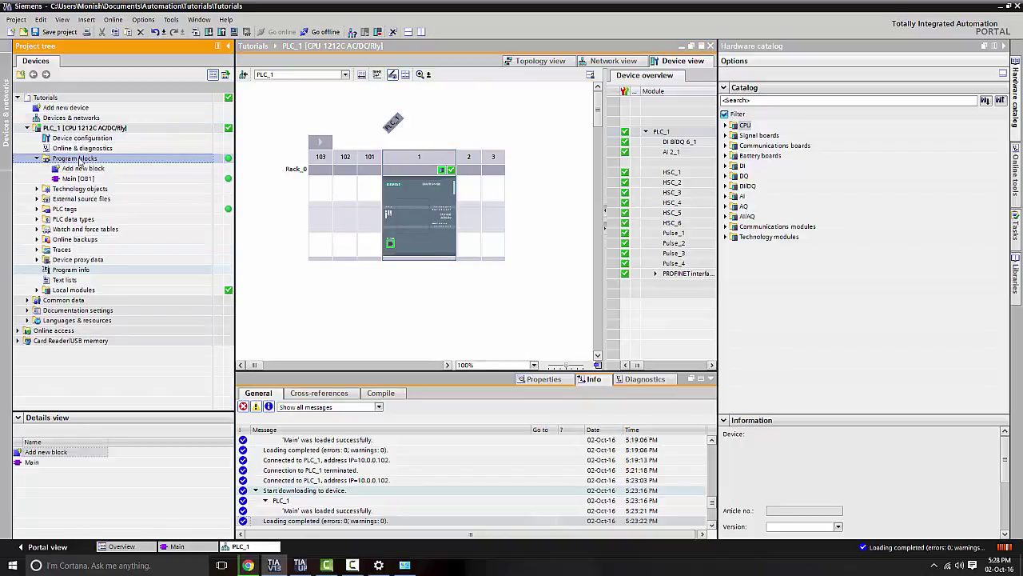
pyautogui.doubleClick(78, 179)
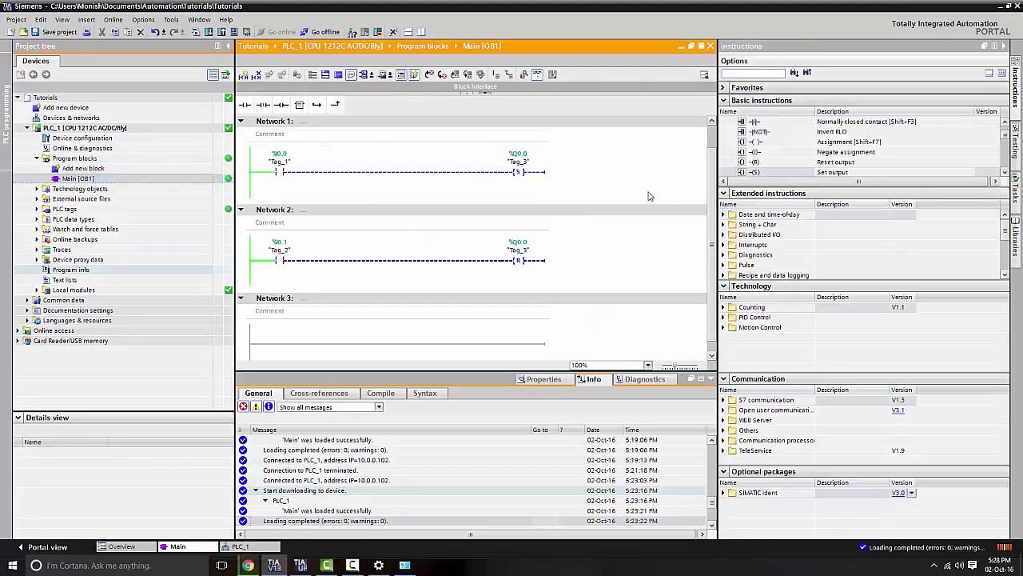
pyautogui.click(539, 74)
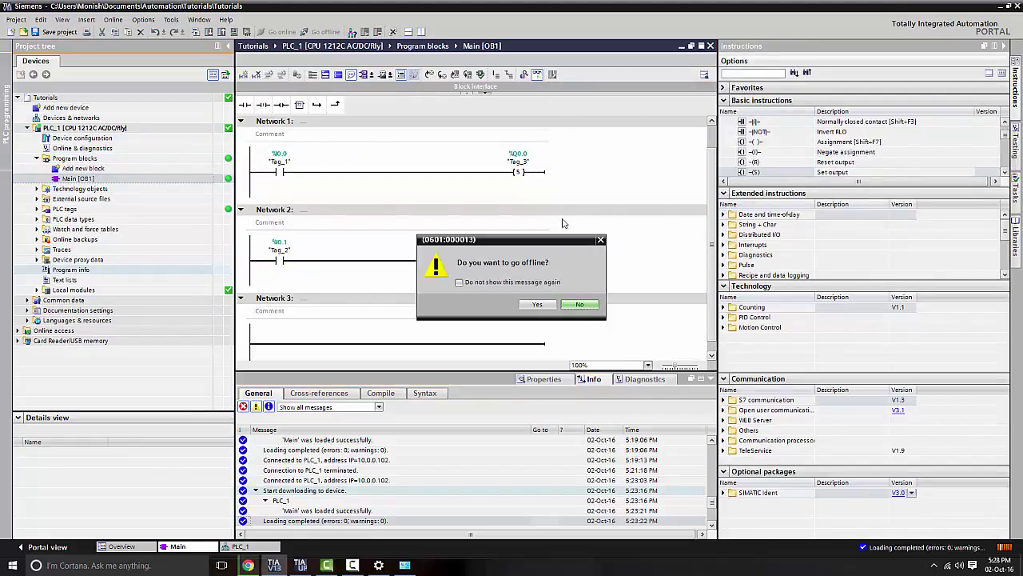
pyautogui.click(549, 306)
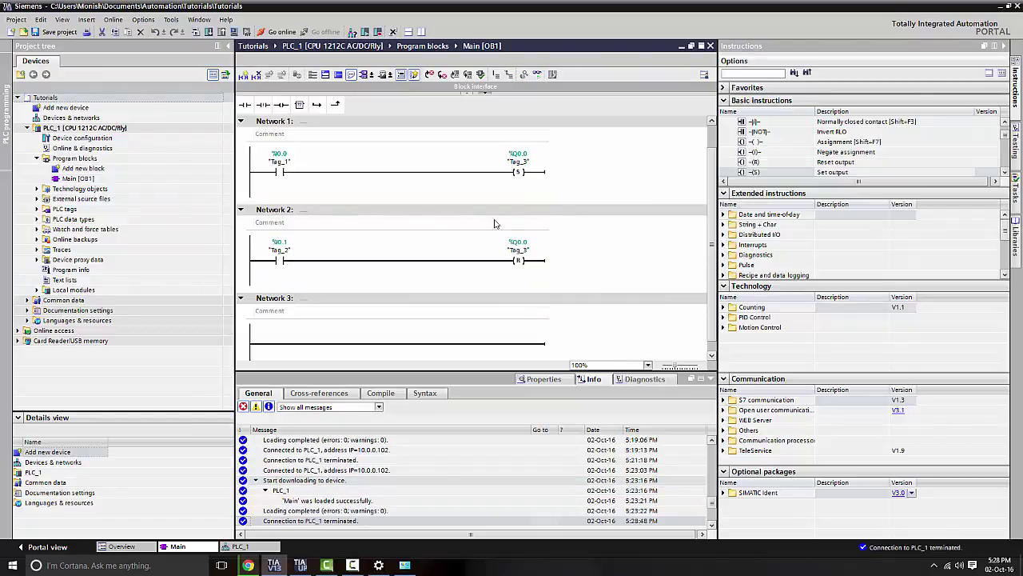
# Delete the Set/Reset coils and give Network 1 a plain %Q0.0 assignment coil after %I0.0
pyautogui.click(532, 264)
pyautogui.press('Delete')
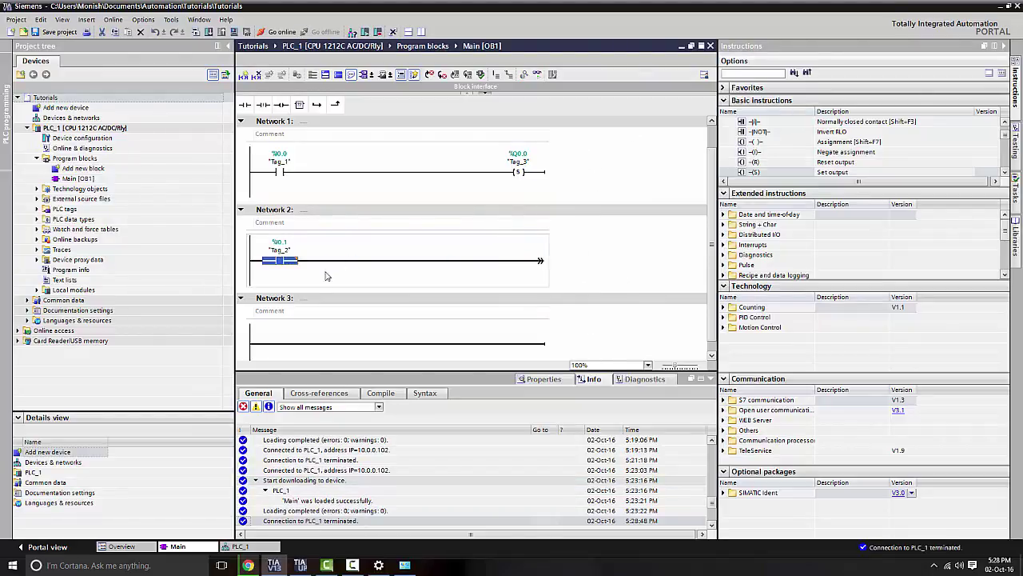
pyautogui.press('Delete')
pyautogui.press('Delete')
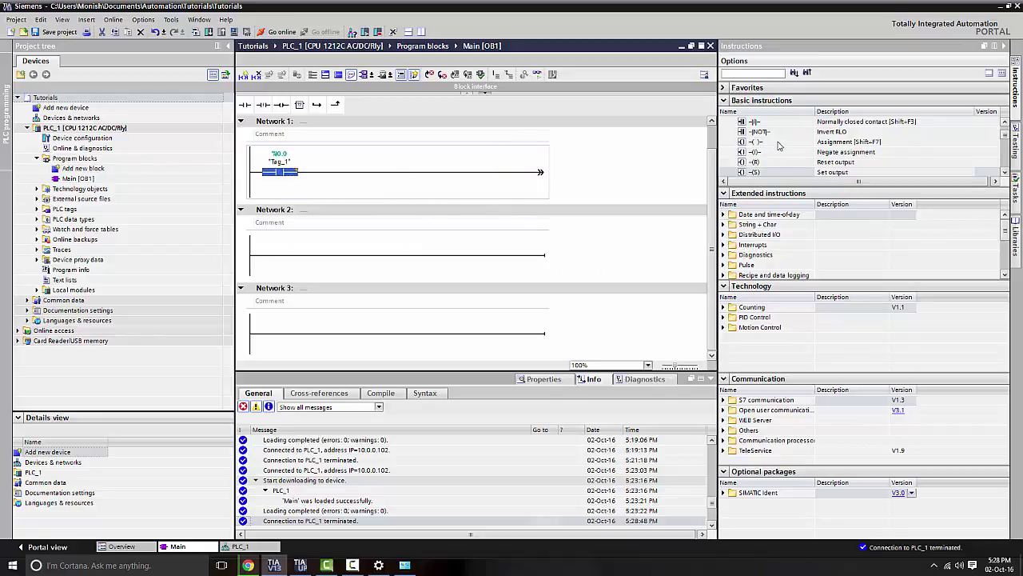
pyautogui.moveTo(780, 144); pyautogui.dragTo(515, 172)
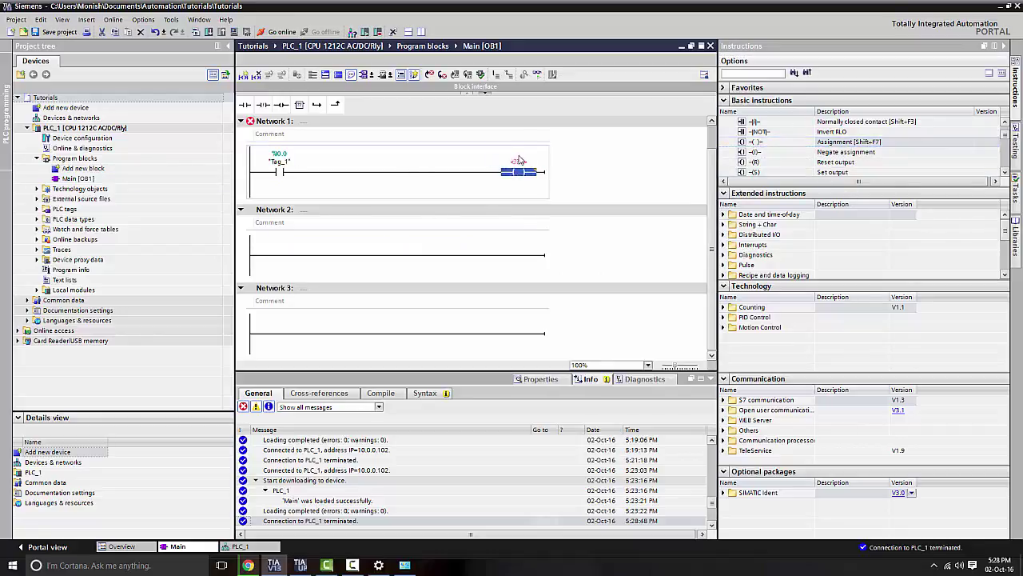
pyautogui.write('Q0.0')
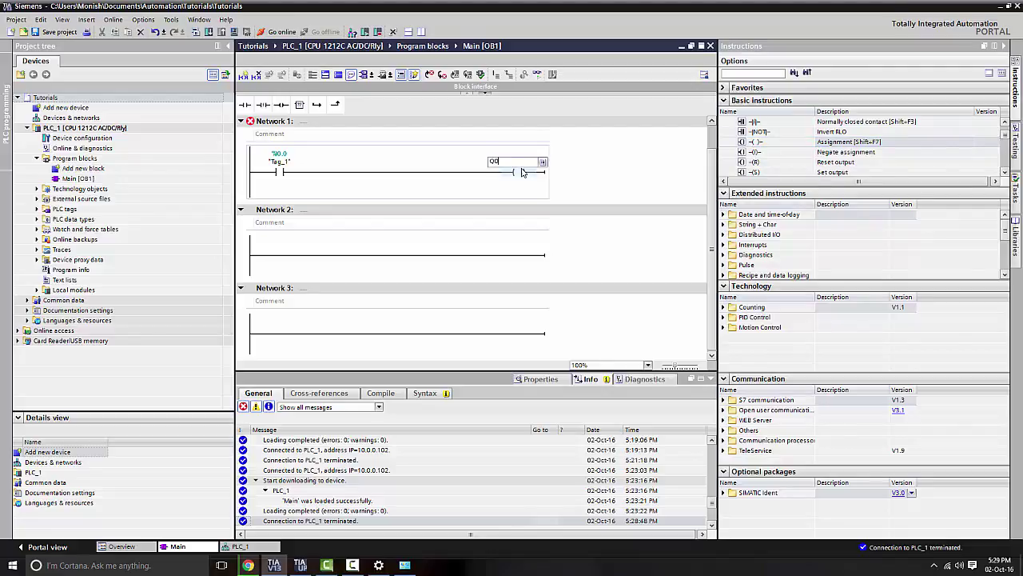
pyautogui.click(660, 158)
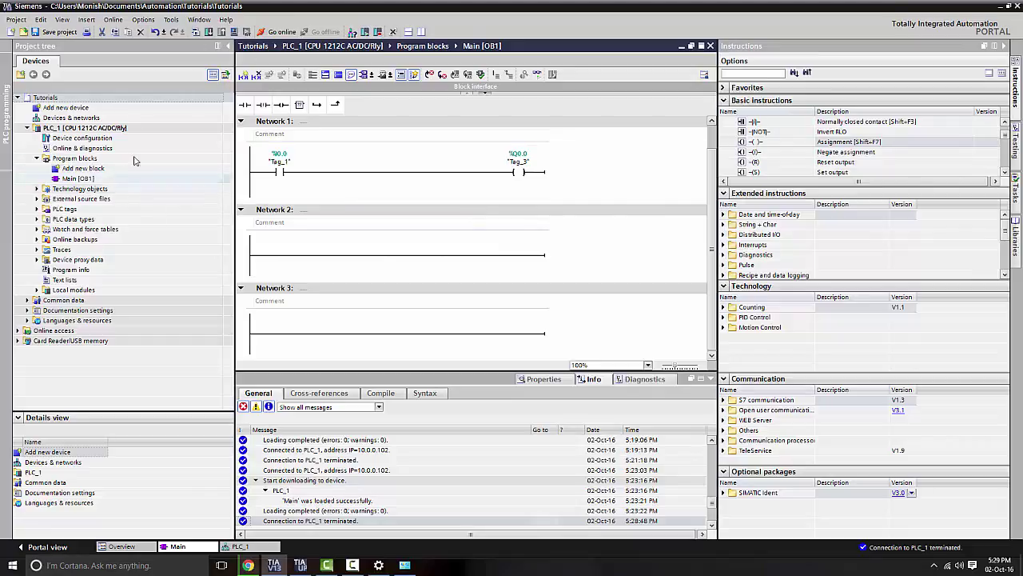
# Download the revised Main [OB1] to PLC_1, overwriting the block on the controller
pyautogui.click(213, 33)
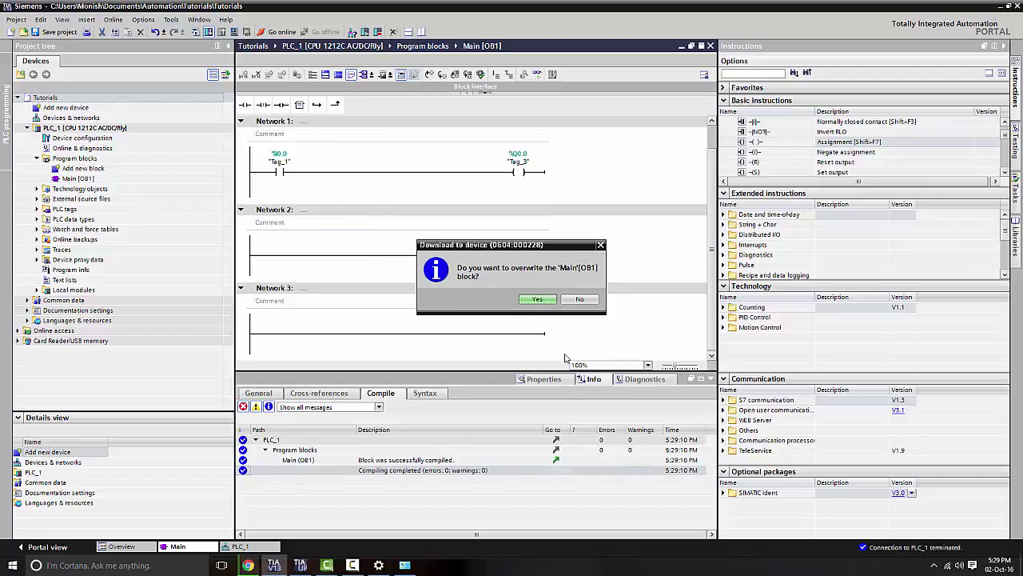
pyautogui.click(537, 300)
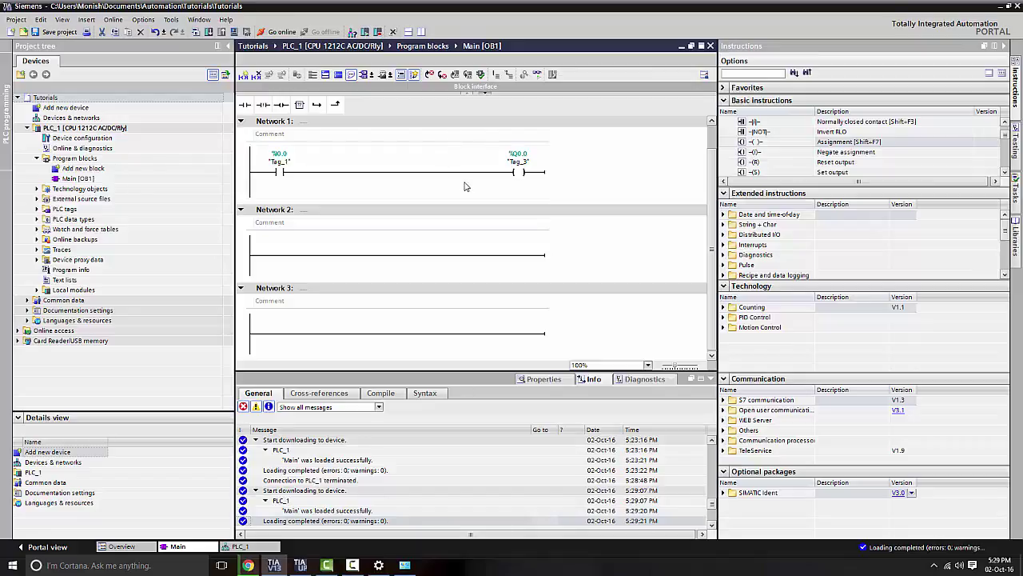
# Turn on monitoring and put the PLC_1 CPU into STOP mode
pyautogui.click(539, 75)
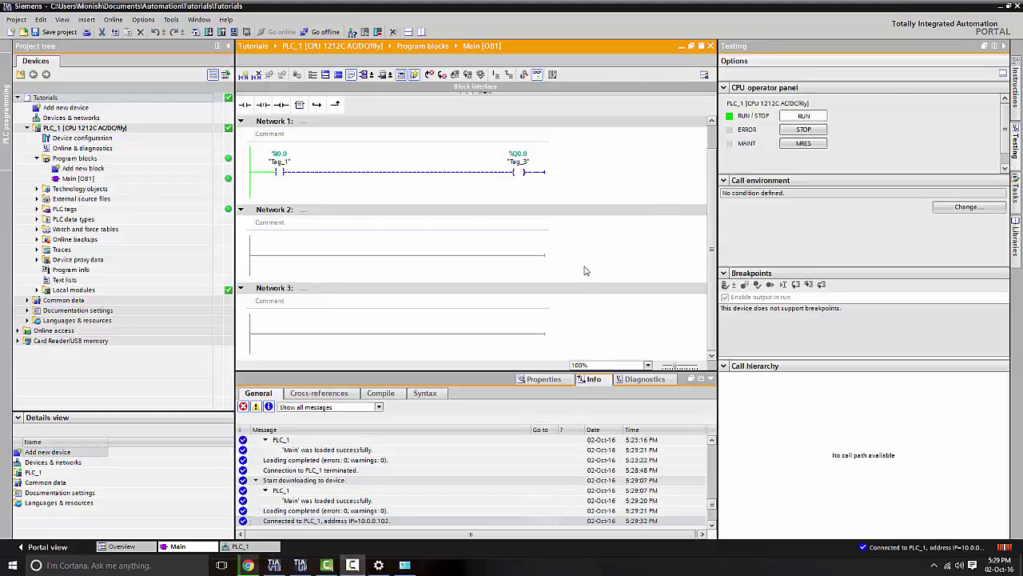
pyautogui.click(381, 32)
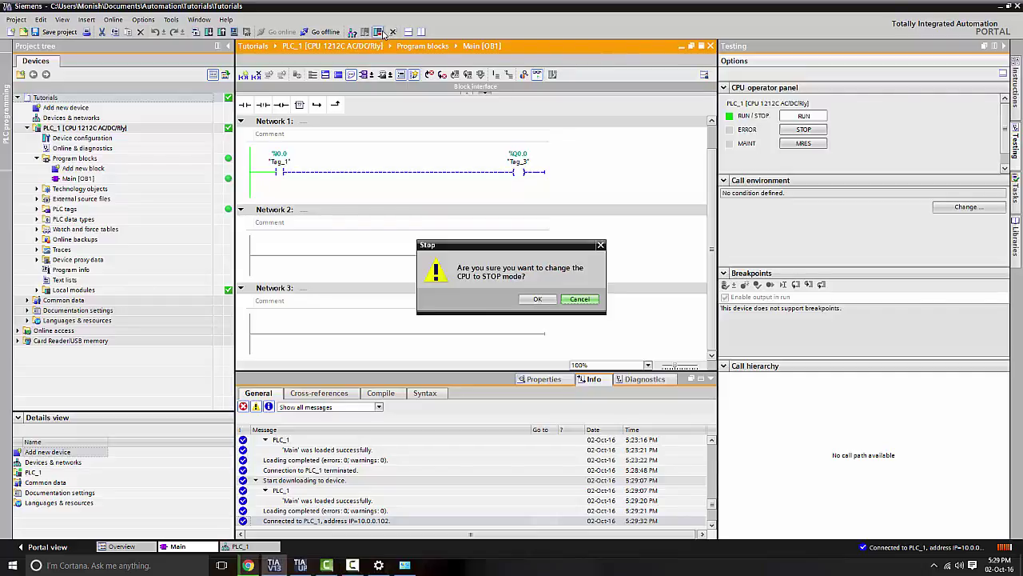
pyautogui.click(537, 299)
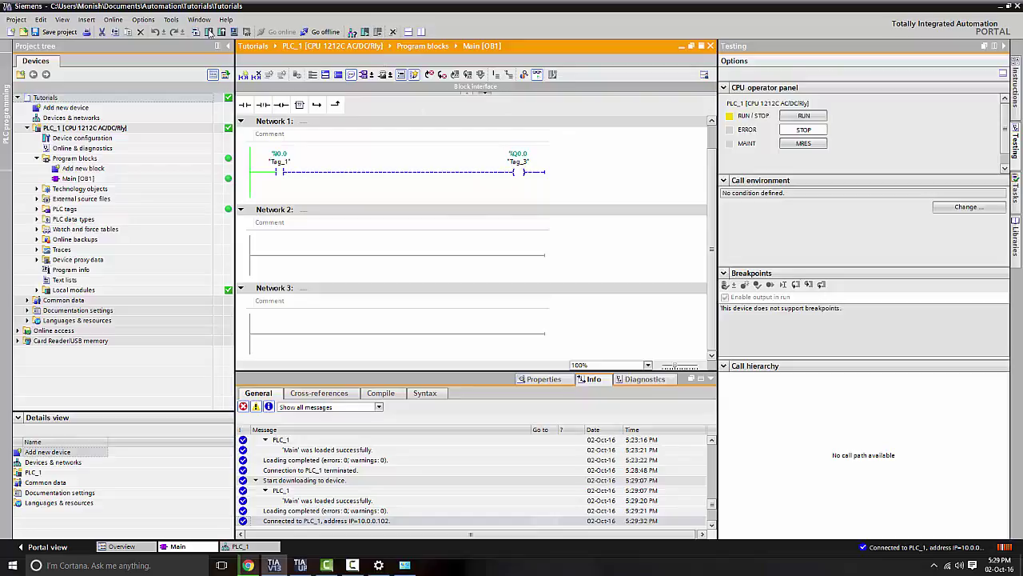
# Download the program to PLC_1 with Start all ticked so the CPU runs again
pyautogui.click(208, 32)
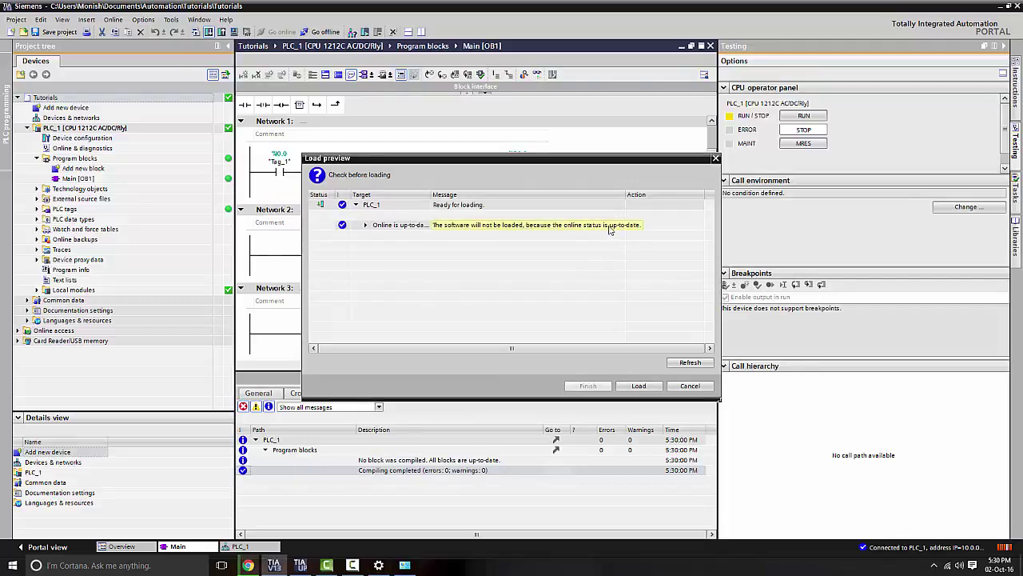
pyautogui.click(639, 386)
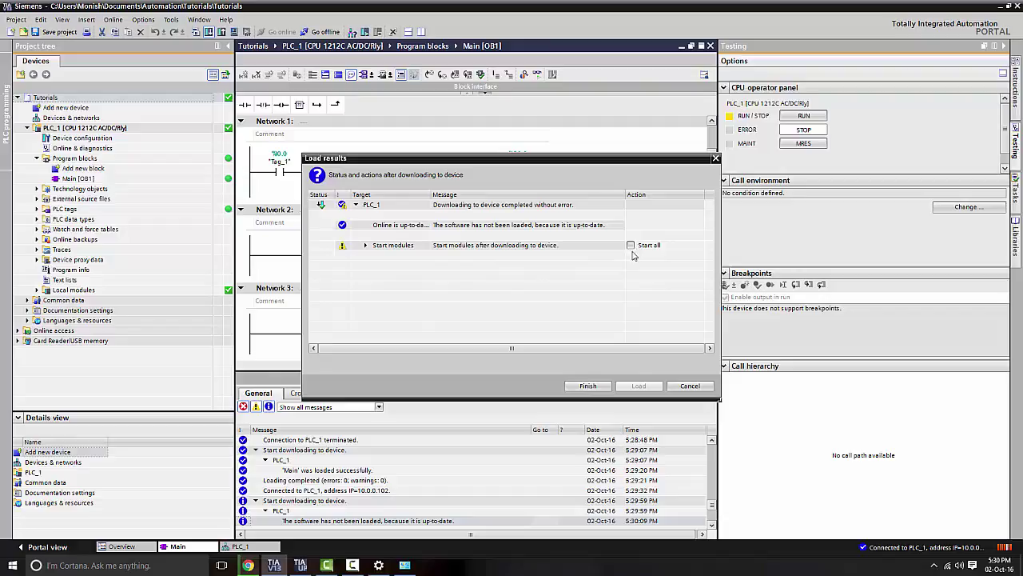
pyautogui.click(630, 246)
pyautogui.click(601, 387)
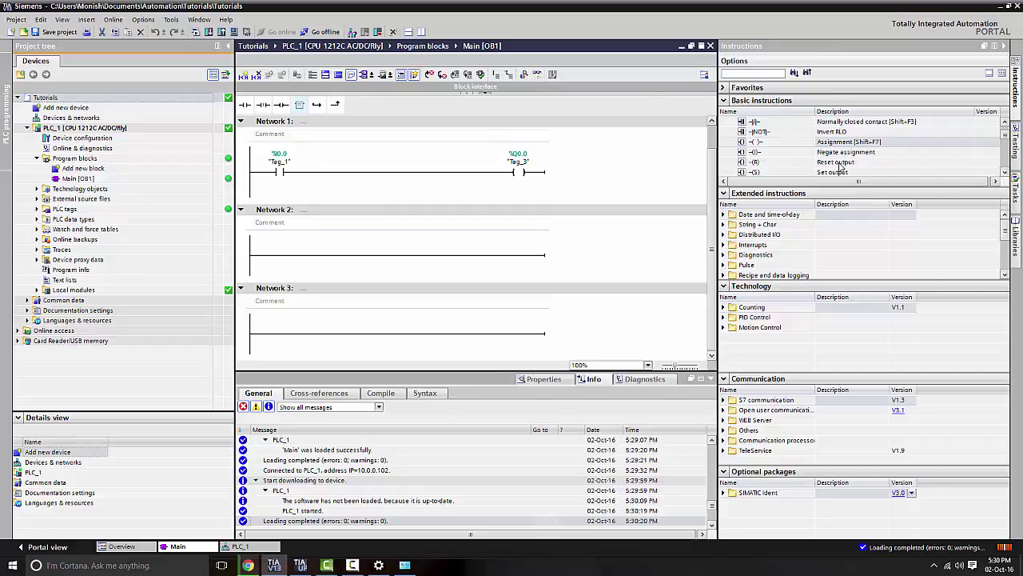
# Add a parallel branch in Network 1 with a %Q0.0 "Tag_3" contact beside %I0.0
pyautogui.click(790, 162)
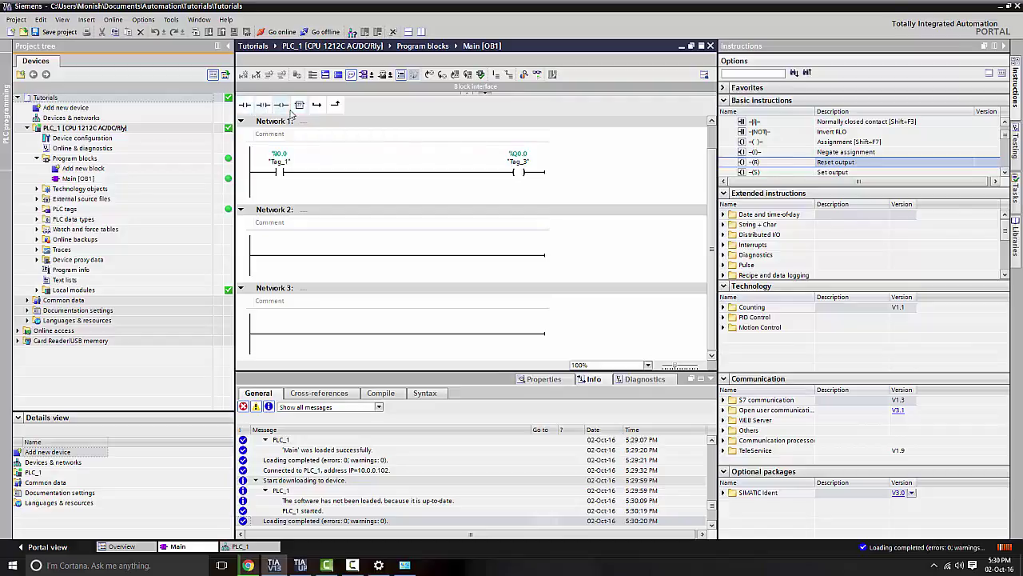
pyautogui.moveTo(324, 107); pyautogui.dragTo(270, 192)
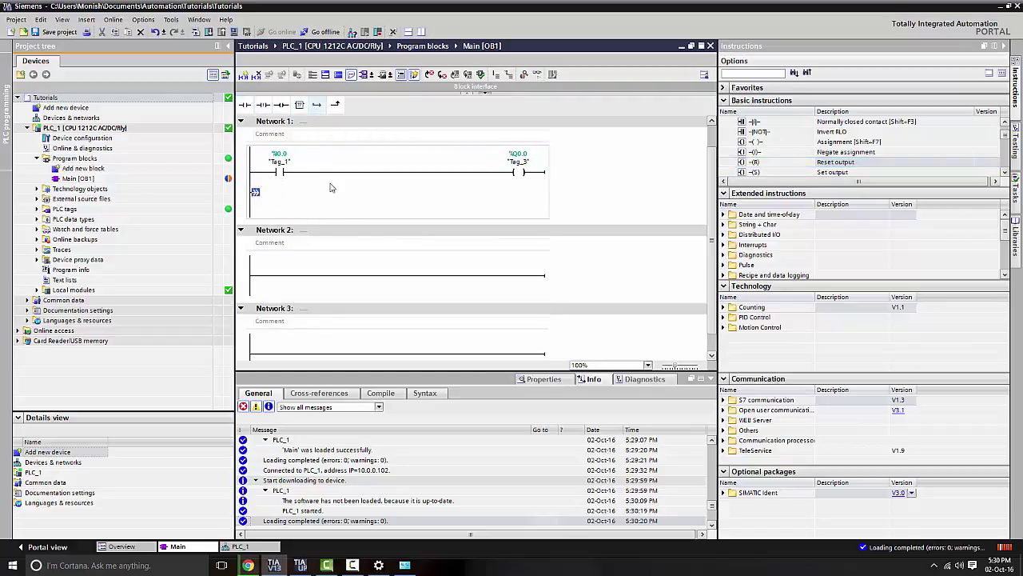
pyautogui.moveTo(274, 107); pyautogui.dragTo(276, 202)
pyautogui.moveTo(335, 105); pyautogui.dragTo(280, 199)
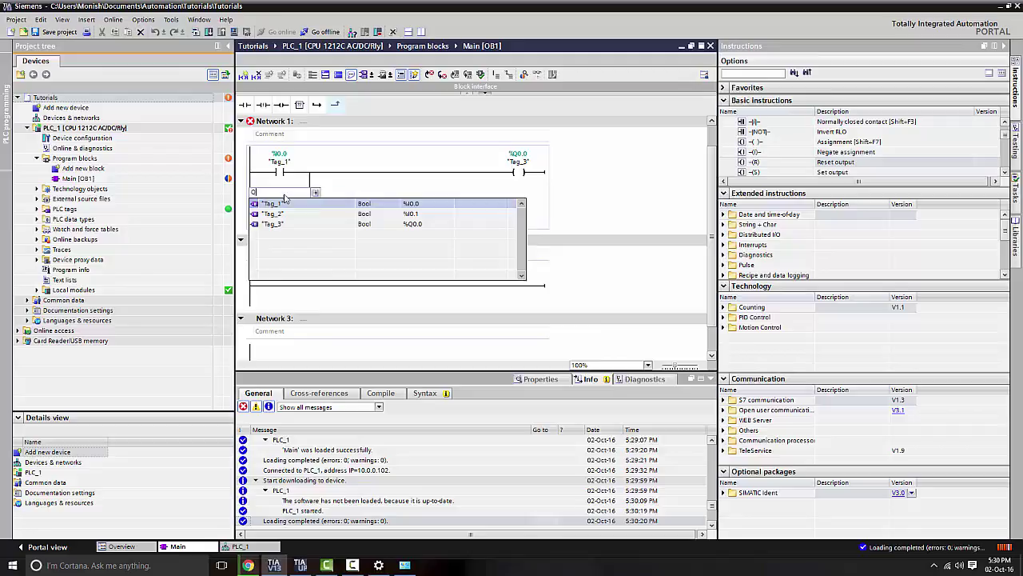
pyautogui.write('0.0')
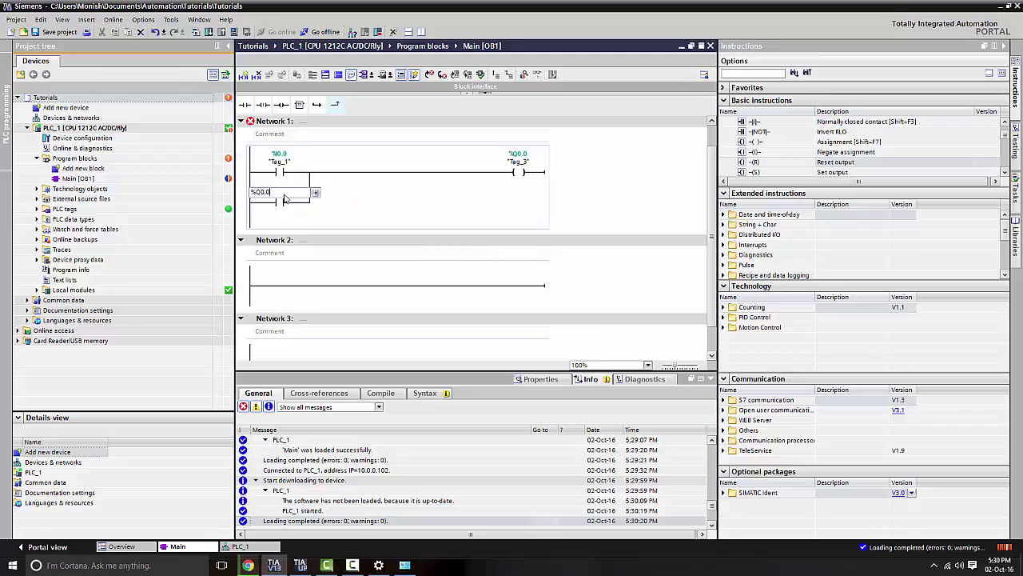
pyautogui.press('Return')
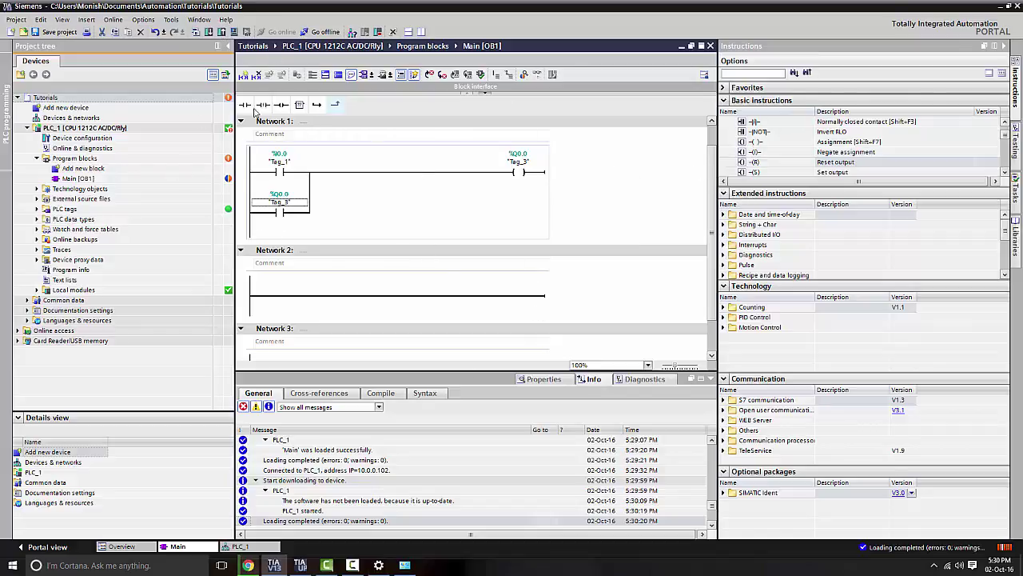
# Upload Main [OB1] from PLC_1 with the conflict action left on Overwrite
pyautogui.click(222, 32)
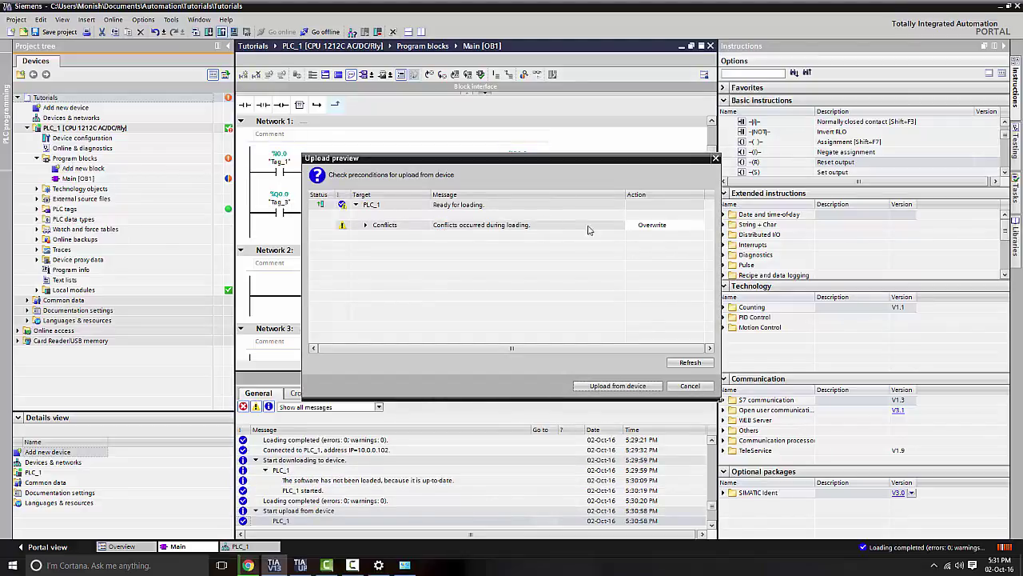
pyautogui.click(652, 227)
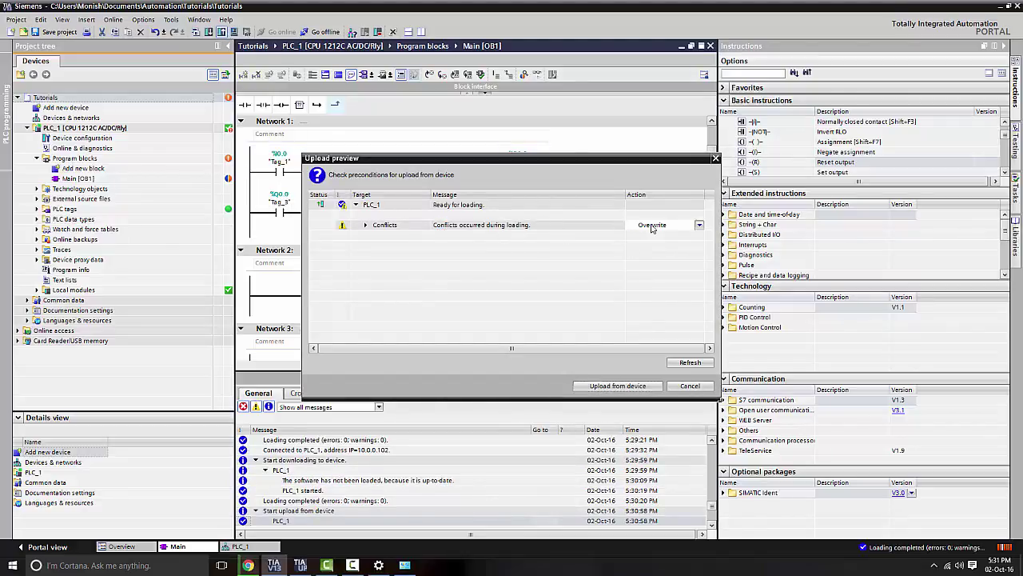
pyautogui.click(698, 225)
pyautogui.click(698, 226)
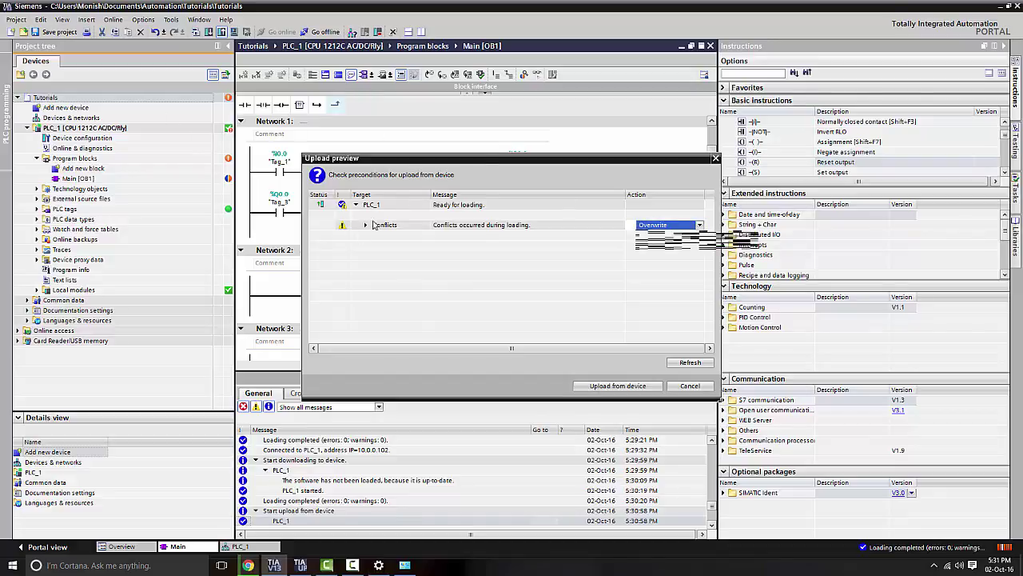
pyautogui.click(615, 387)
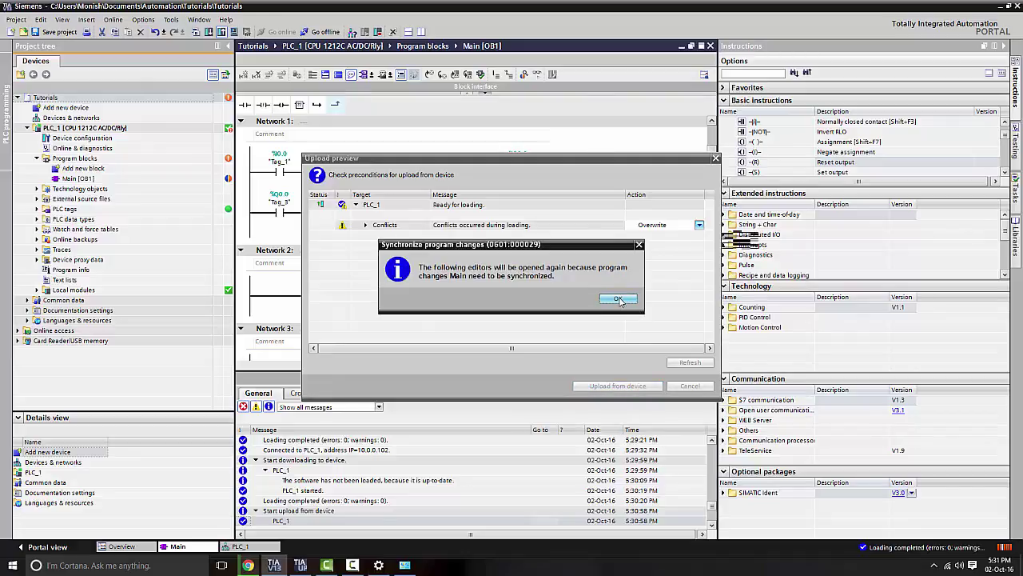
pyautogui.click(620, 300)
pyautogui.click(615, 387)
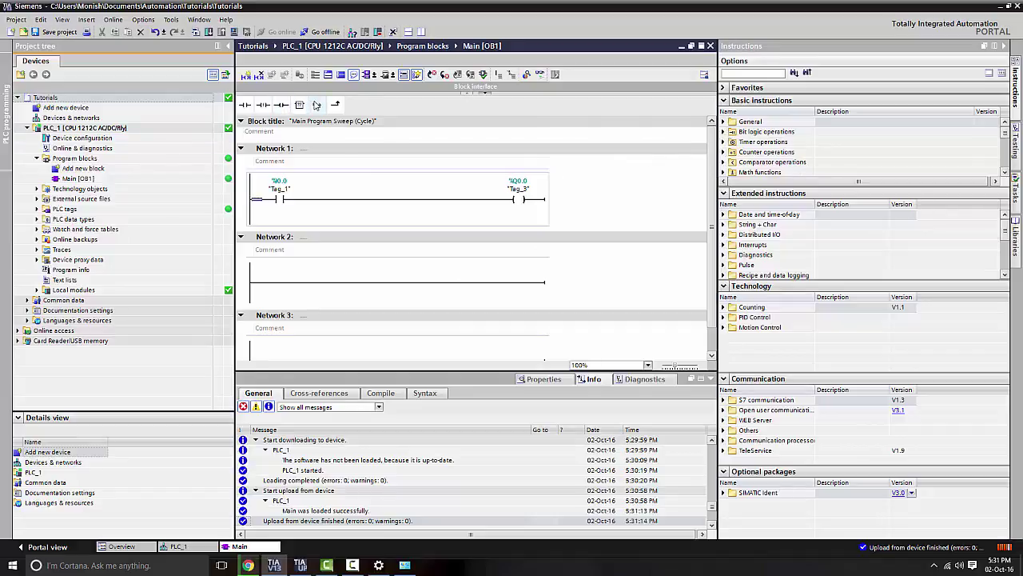
# Add a branch under Tag_1 in Network 1 with a contact addressed %Q0.0, fixing the mistyped address
pyautogui.moveTo(317, 104); pyautogui.dragTo(259, 223)
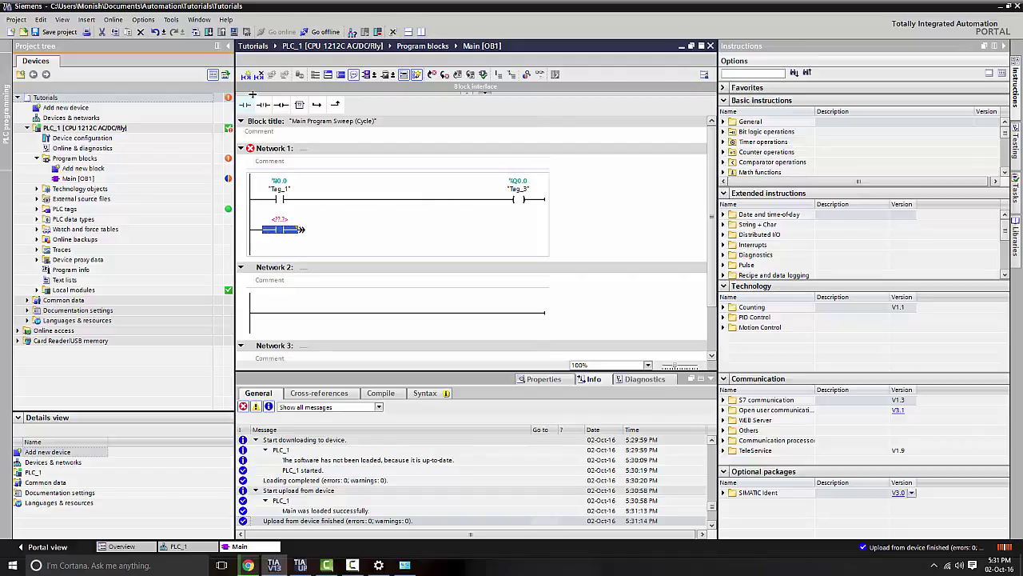
pyautogui.moveTo(335, 106); pyautogui.dragTo(308, 231)
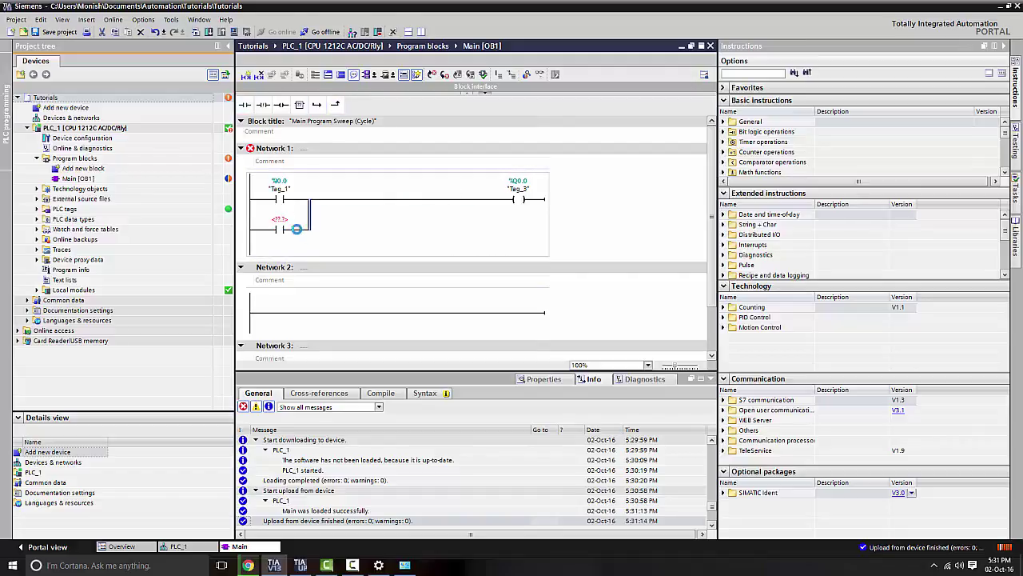
pyautogui.click(281, 222)
pyautogui.press('BackSpace')
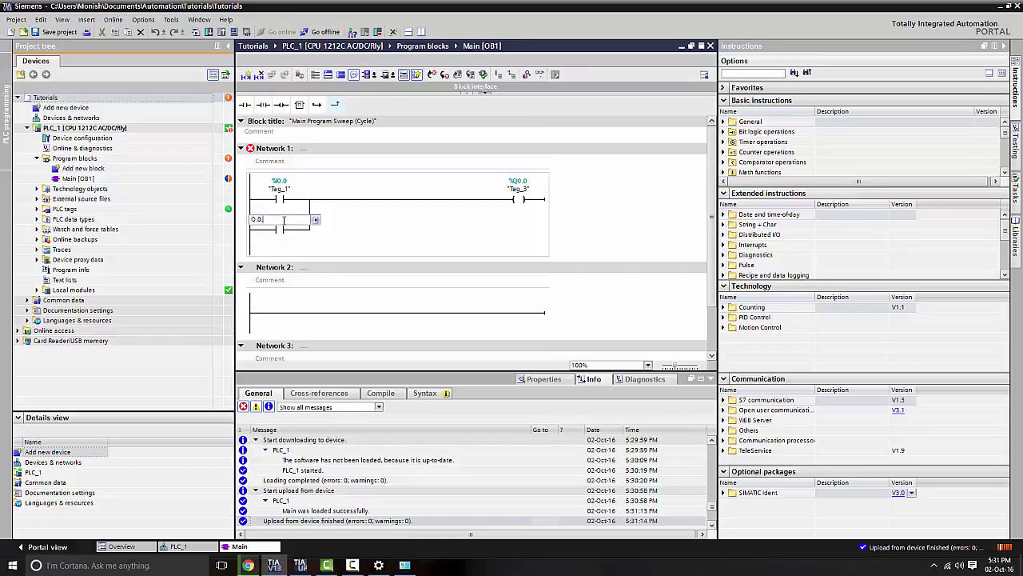
pyautogui.write('Q.0.0')
pyautogui.press('Return')
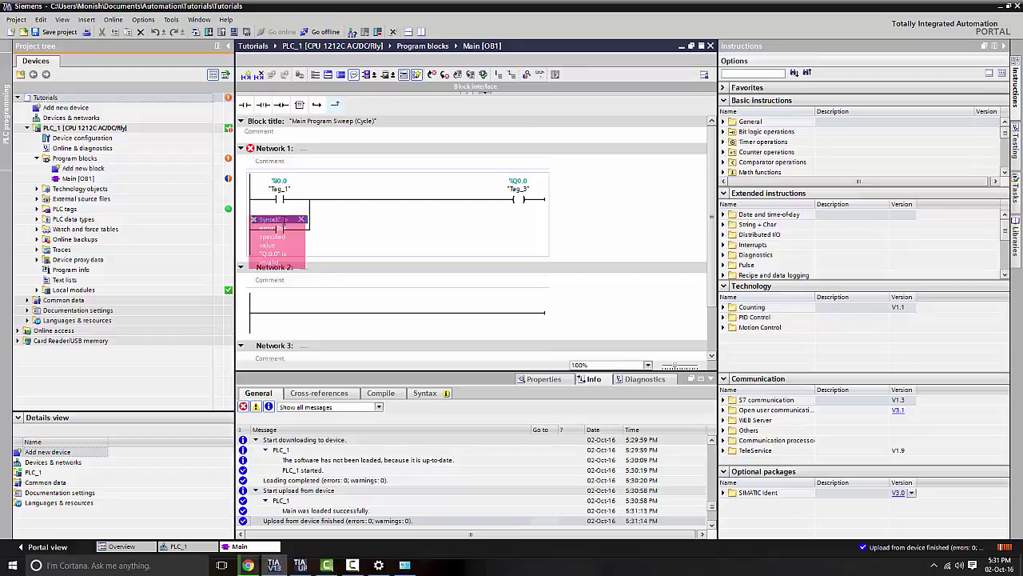
pyautogui.click(281, 223)
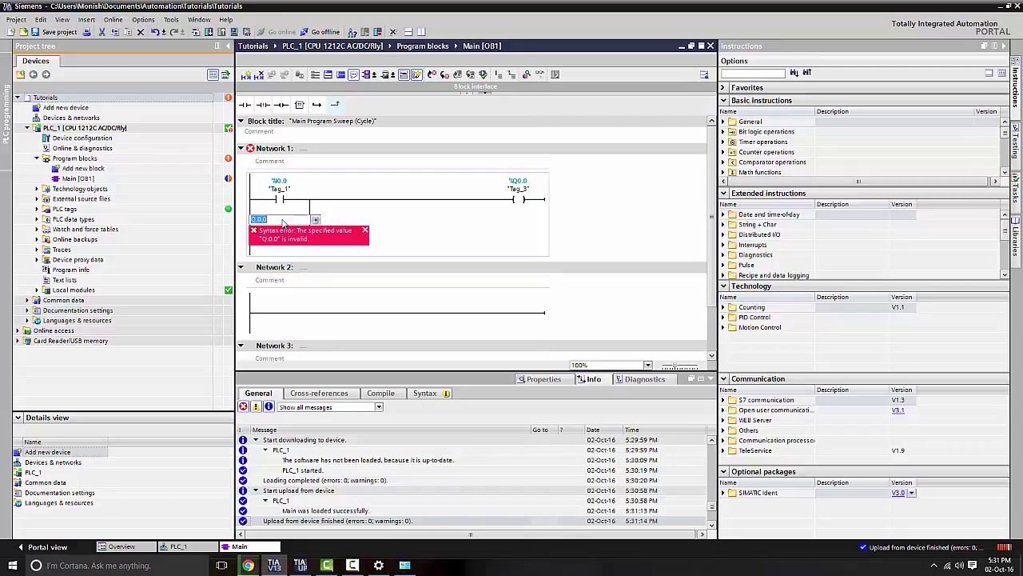
pyautogui.write('Q0.0')
pyautogui.press('Return')
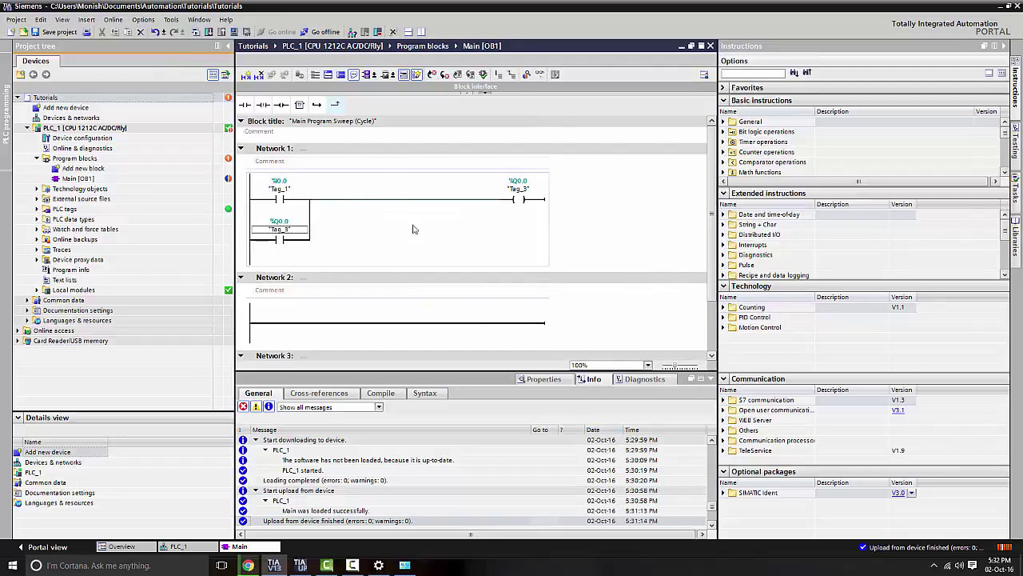
# Upload PLC_1's program again using 'Insert with different name' to create Main_1 [OB1]
pyautogui.click(648, 314)
pyautogui.click(217, 33)
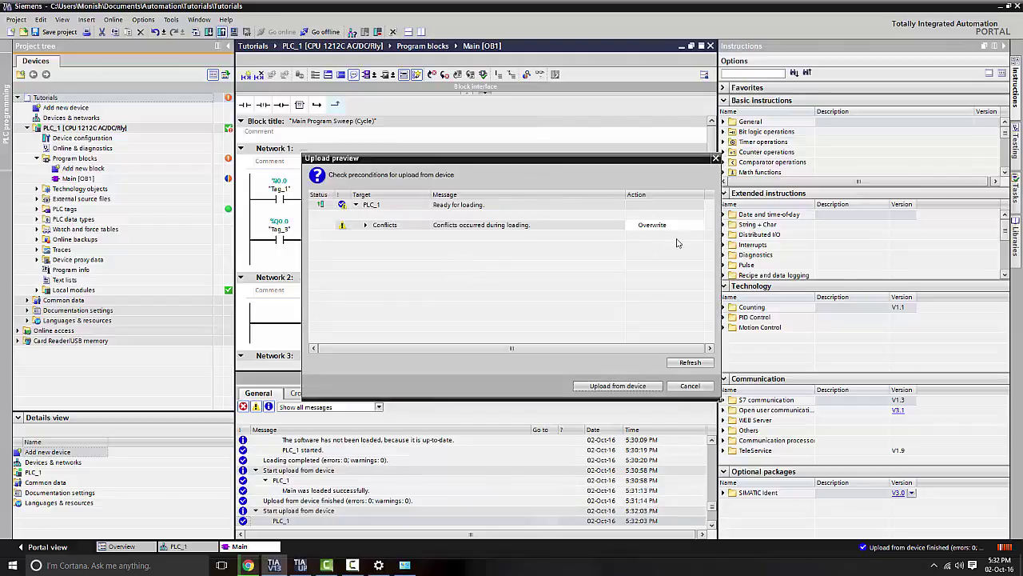
pyautogui.click(697, 226)
pyautogui.click(694, 243)
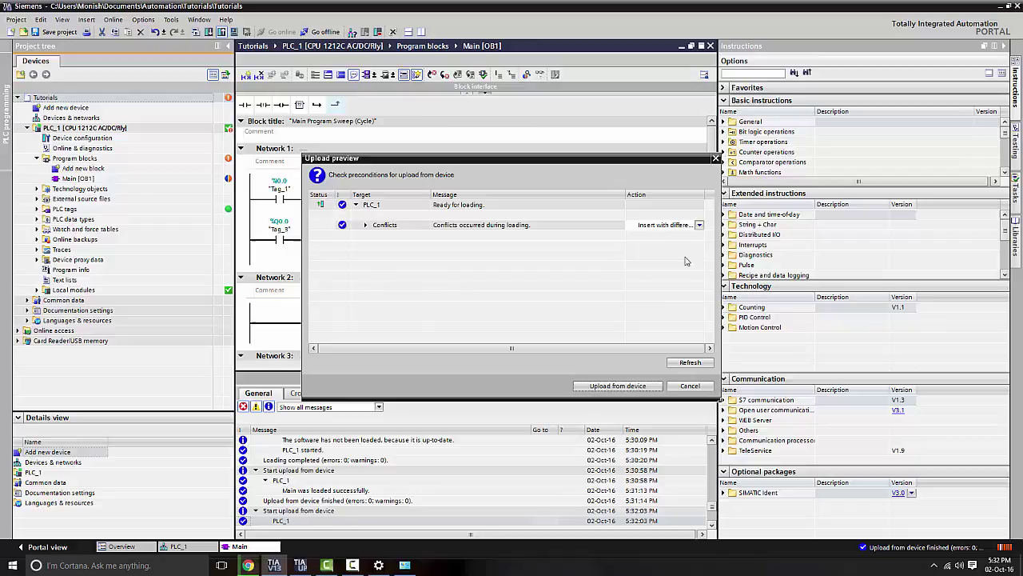
pyautogui.click(615, 387)
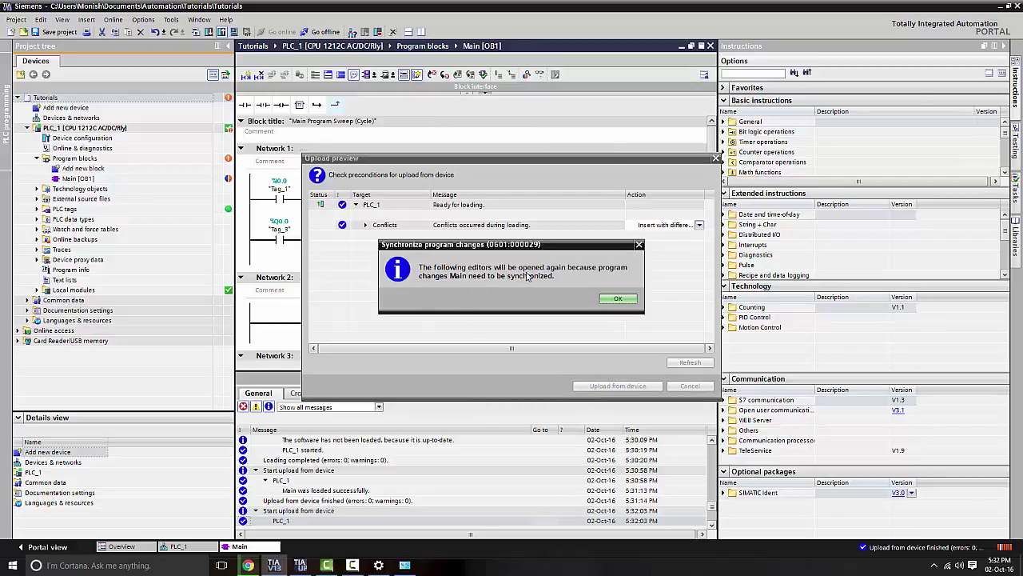
pyautogui.click(615, 300)
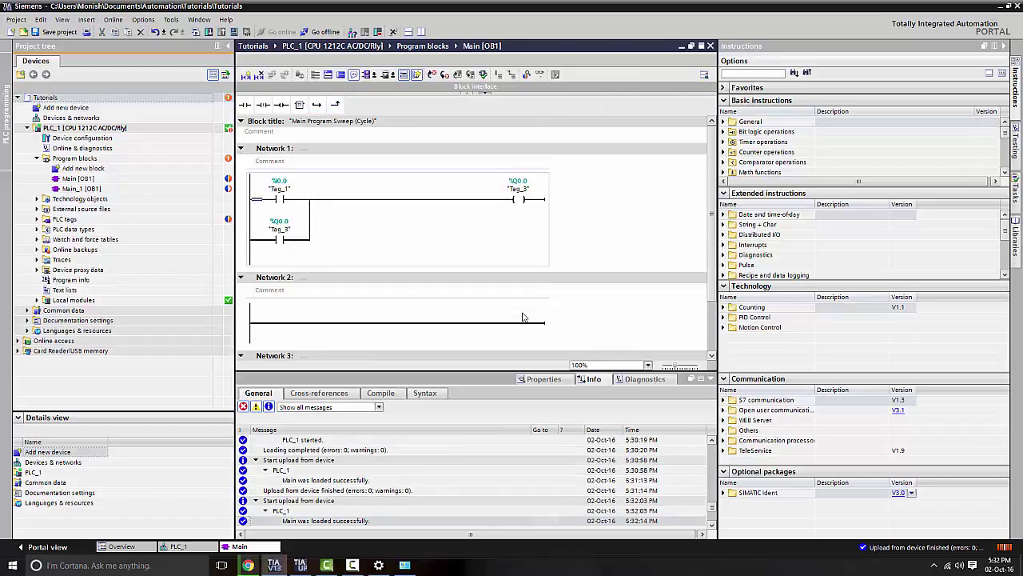
# Switch between Main_1 [OB1] and Main [OB1] to compare their rungs, ending on Main
pyautogui.doubleClick(104, 189)
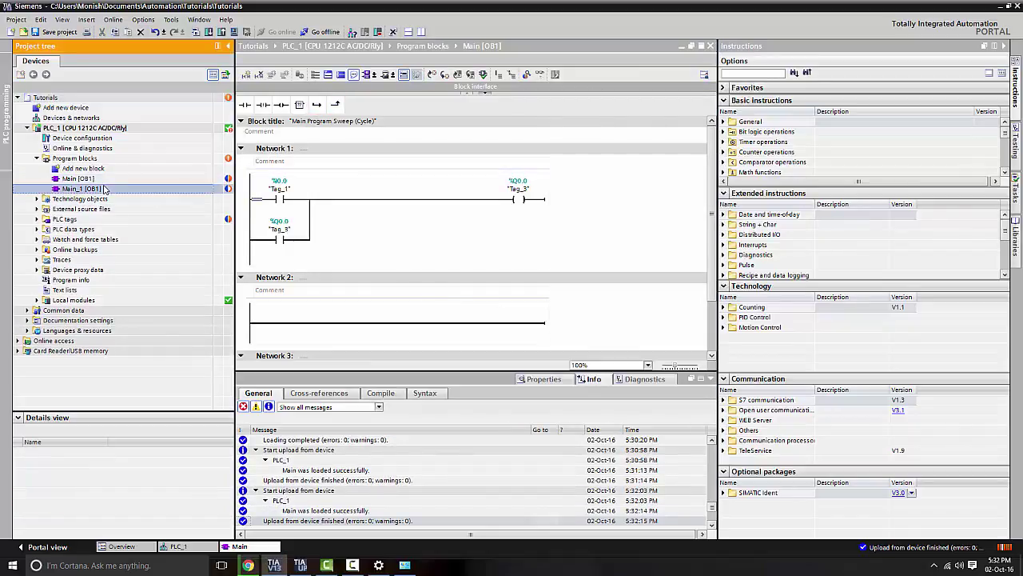
pyautogui.doubleClick(78, 179)
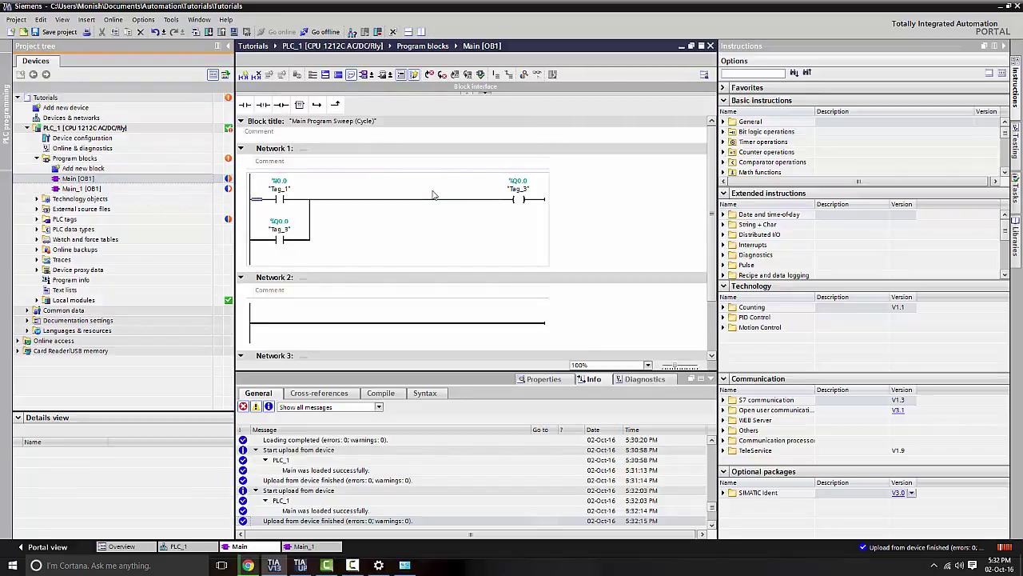
pyautogui.doubleClick(80, 189)
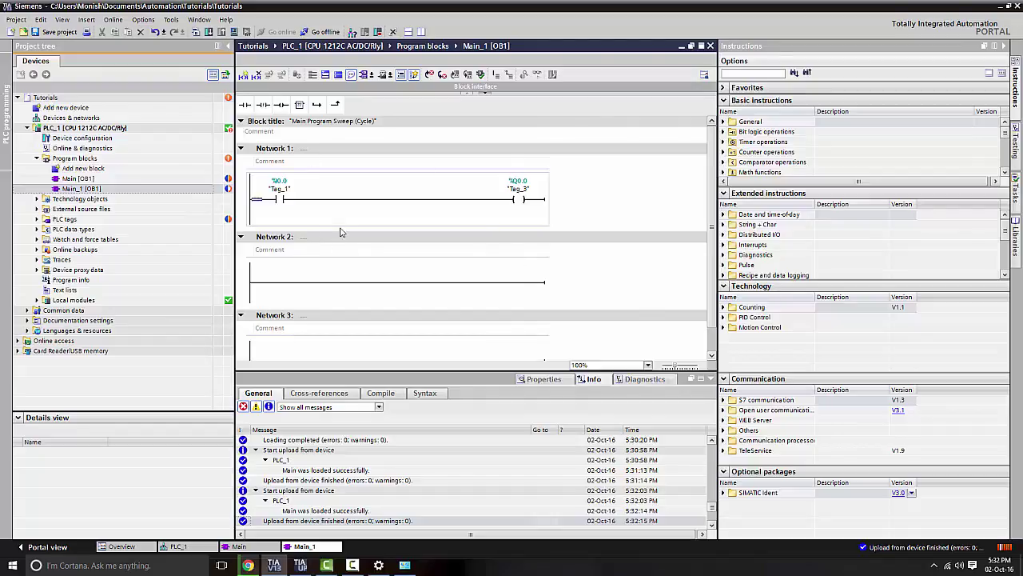
pyautogui.doubleClick(78, 178)
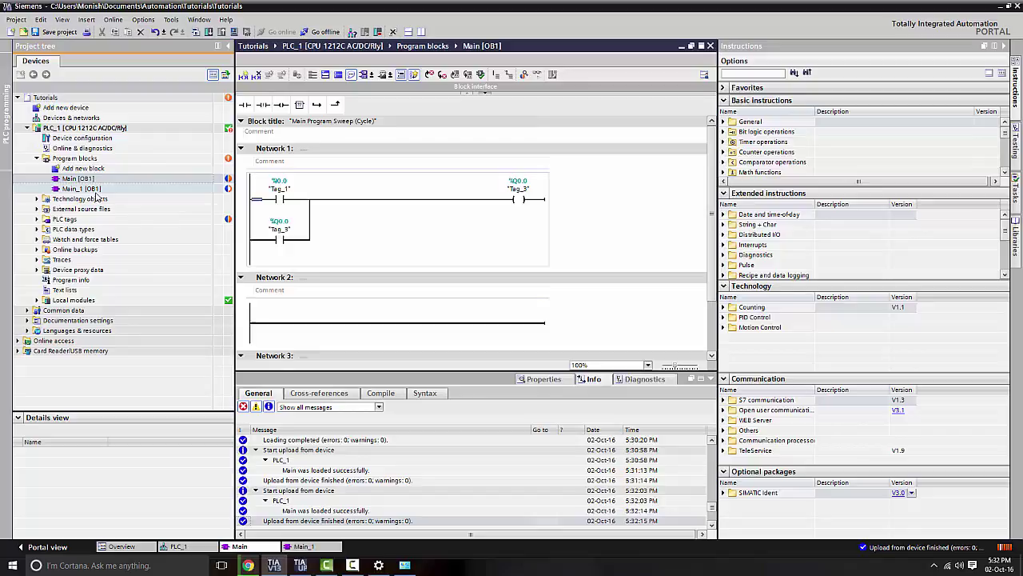
pyautogui.doubleClick(80, 188)
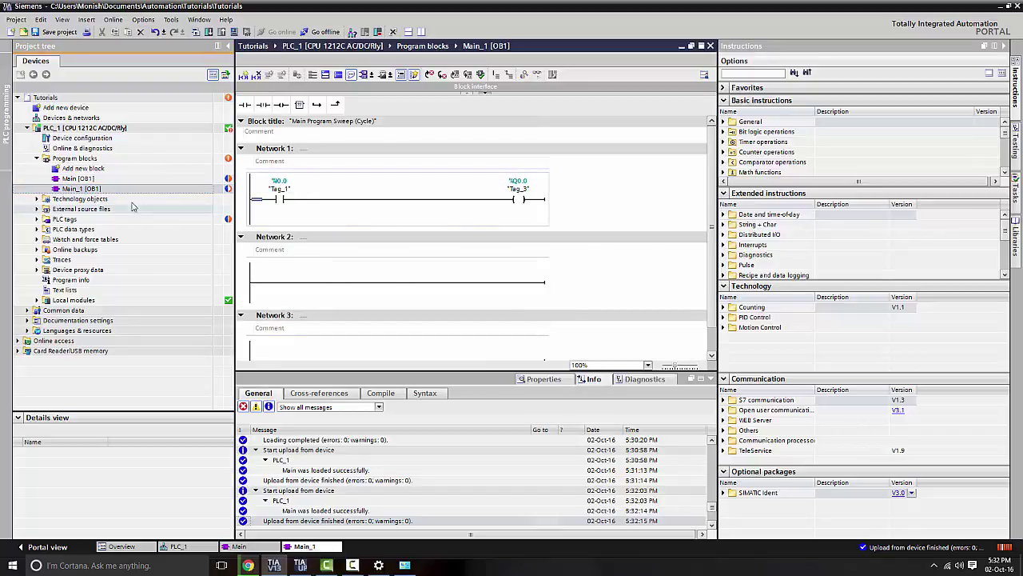
pyautogui.click(83, 169)
pyautogui.doubleClick(80, 179)
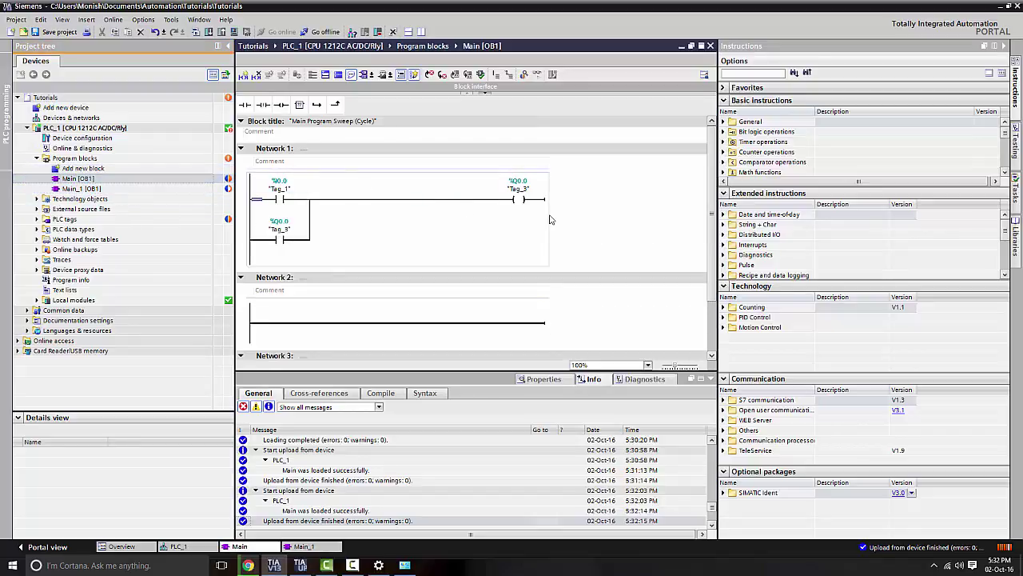